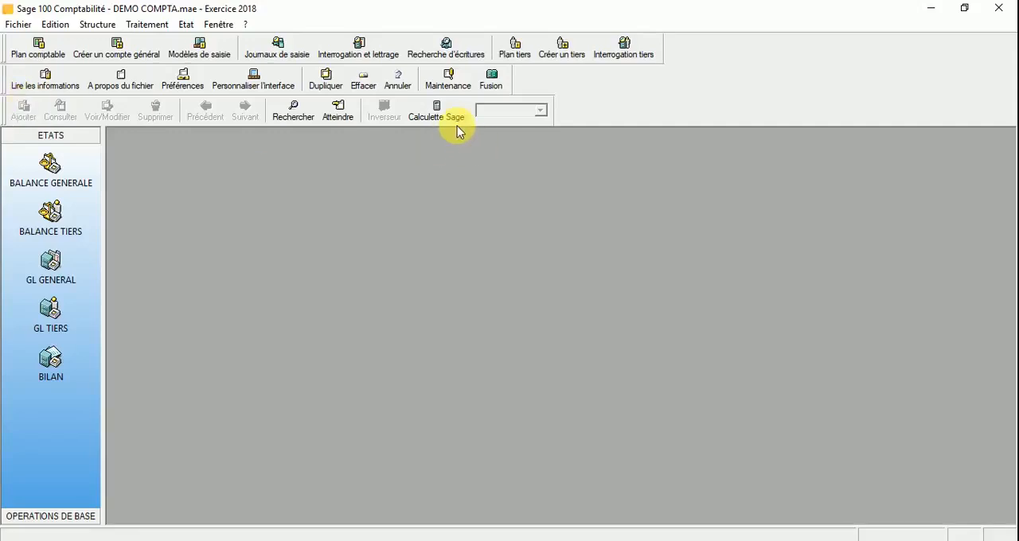
Step: Open the button customization window for Barre d'outils 1 and move it clear of the toolbars
right_click(801, 58)
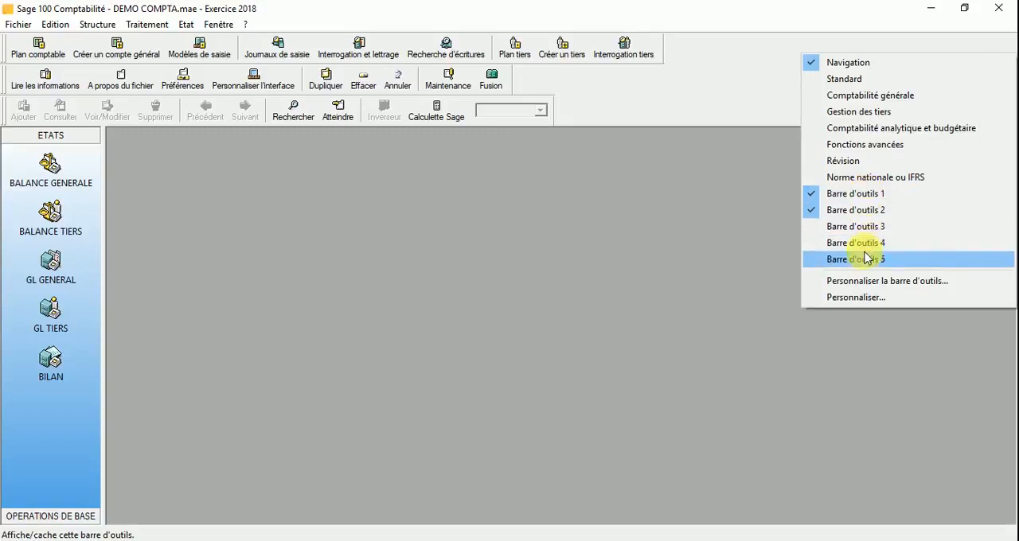
left_click(866, 298)
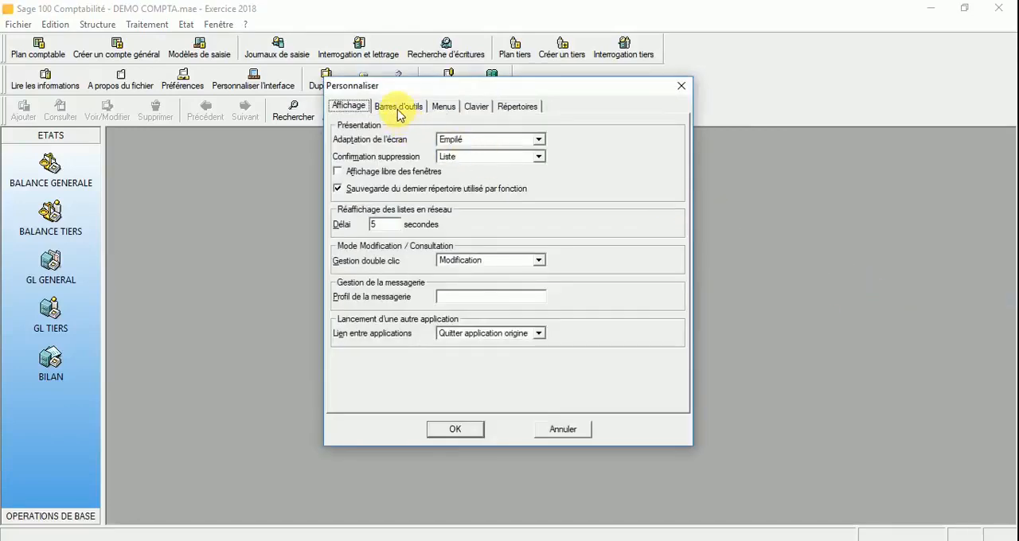
left_click(399, 107)
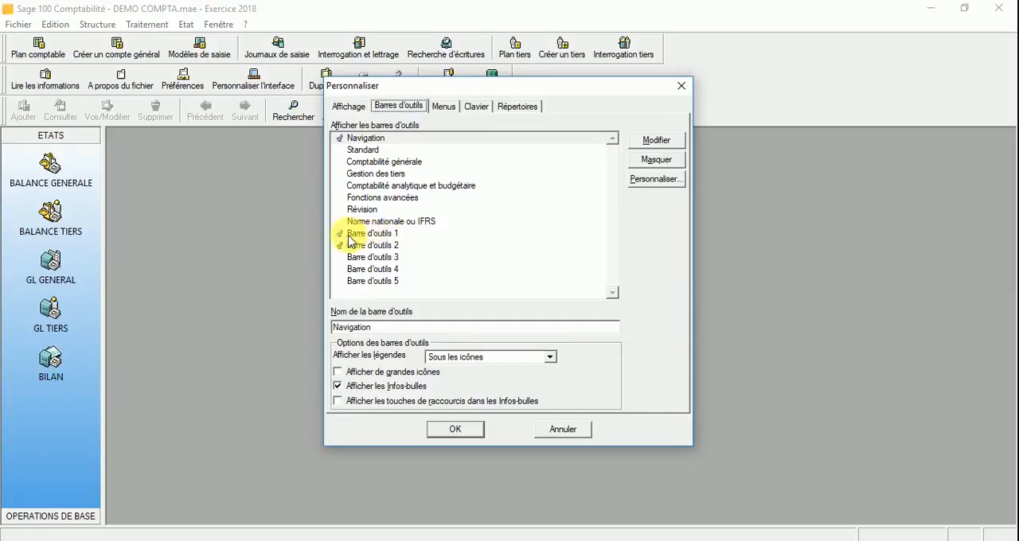
left_click(389, 234)
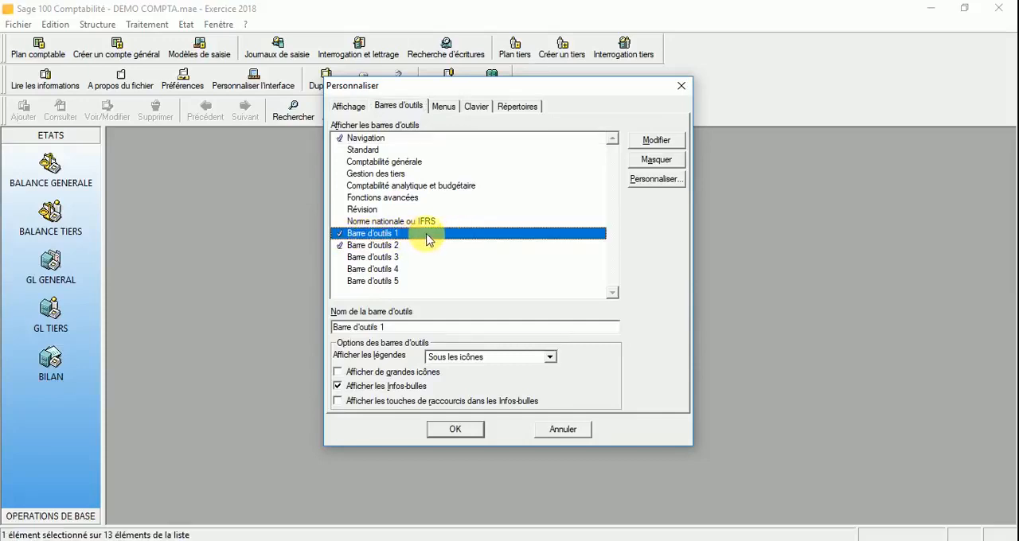
double_click(428, 239)
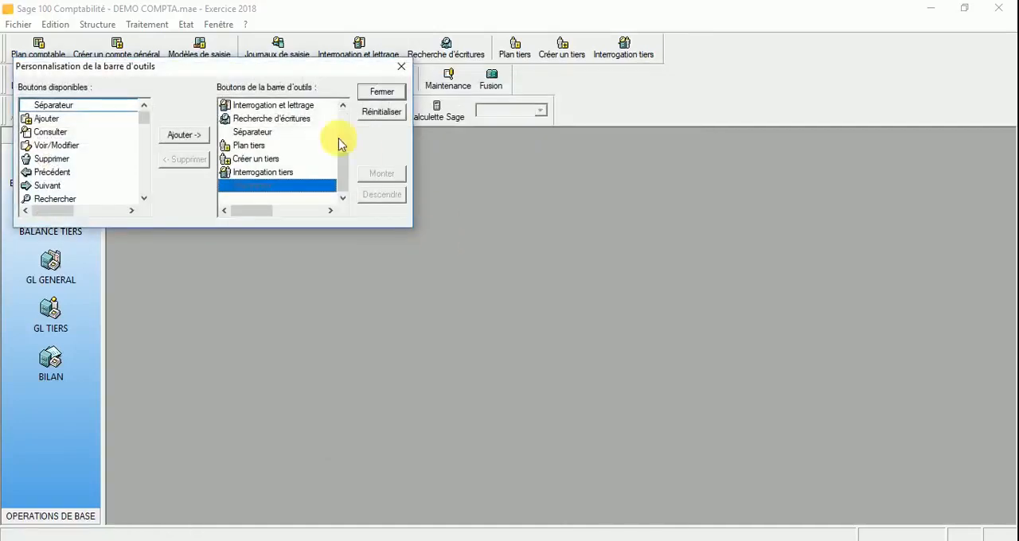
left_click_drag(227, 70, 440, 176)
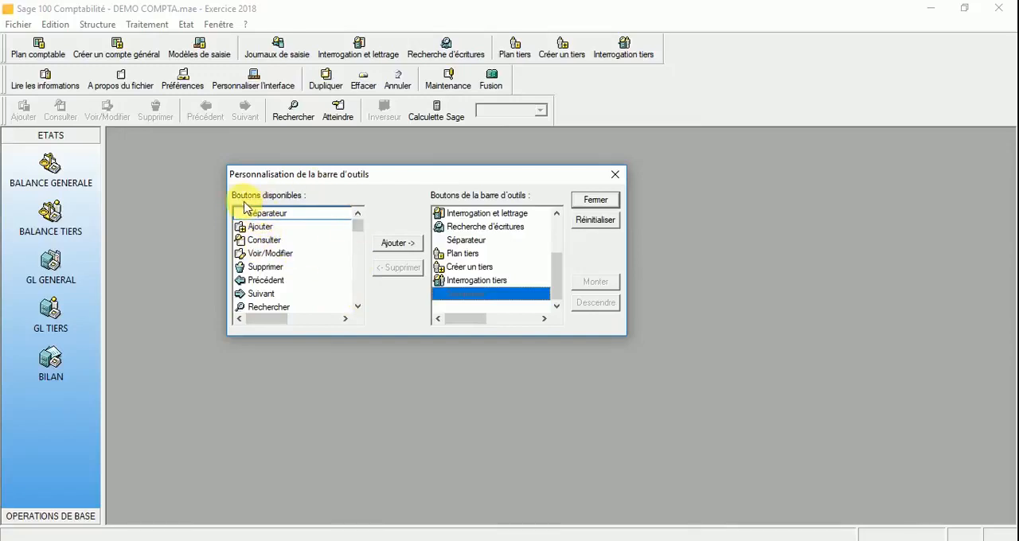
Step: Look through the buttons available for Barre d'outils 1 and select Mise en page
scroll(276, 231, "down", 7)
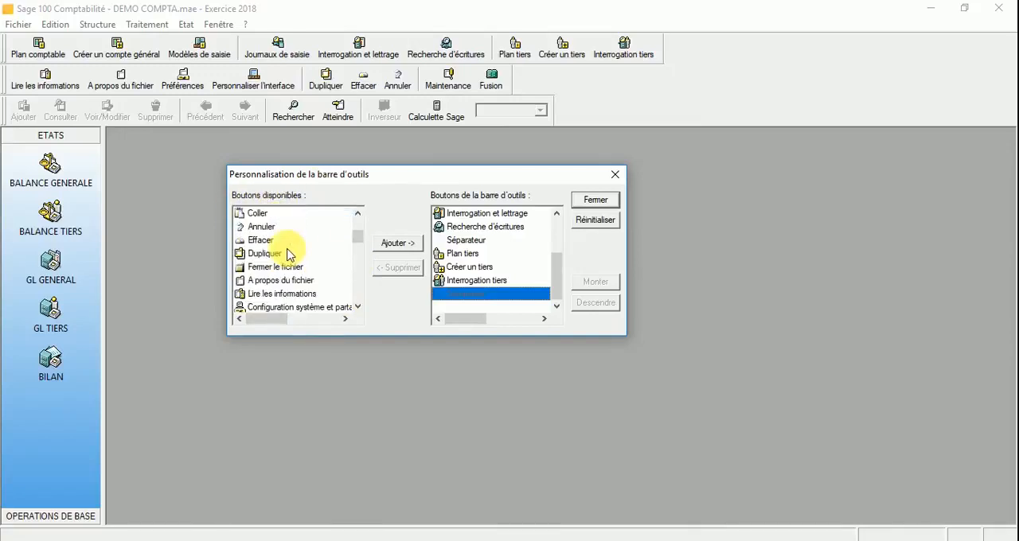
scroll(274, 219, "up", 3)
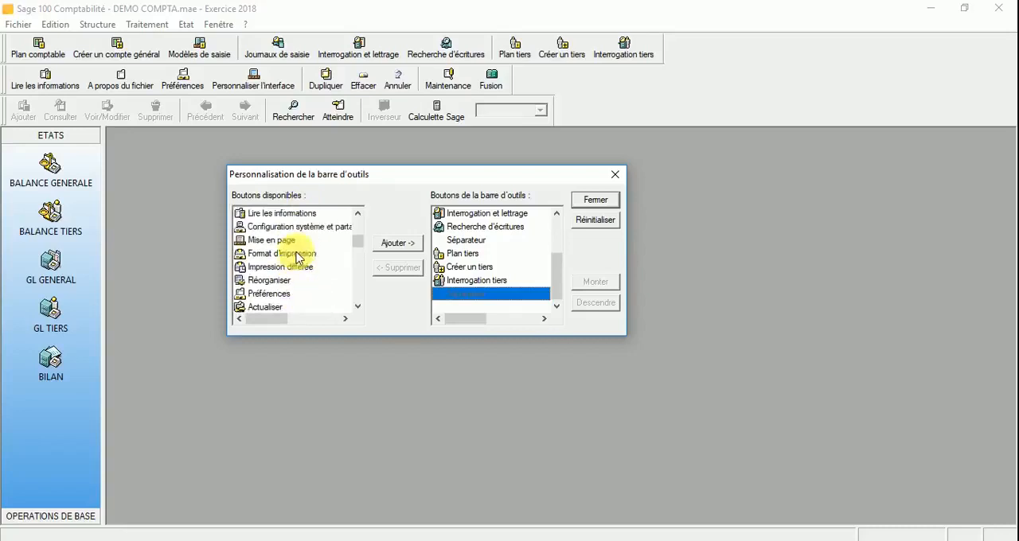
scroll(278, 230, "down", 2)
scroll(278, 230, "down", 1)
left_click(269, 239)
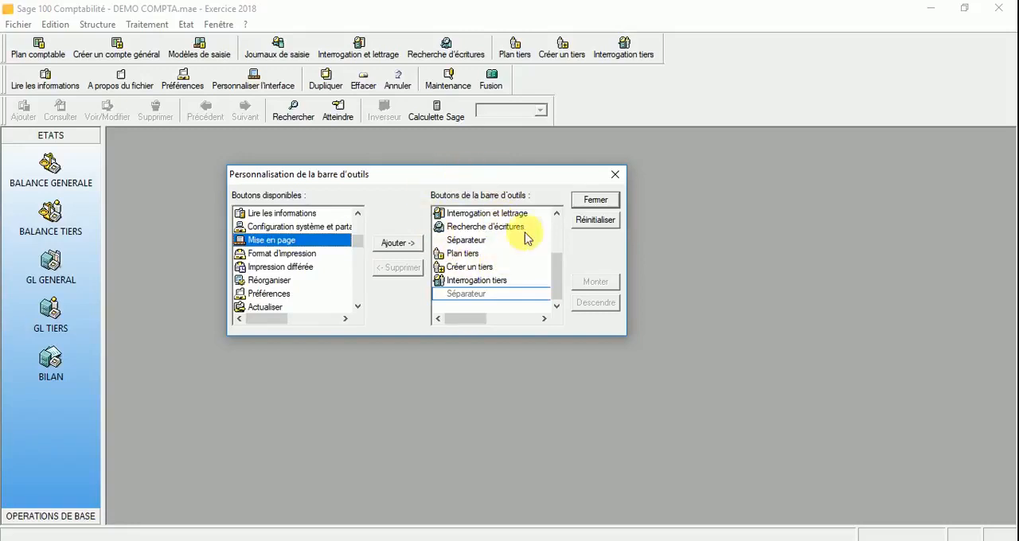
Step: Review the buttons and separators assigned to Barre d'outils 1, from Plan comptable to Interrogation tiers, and close the customization window
scroll(482, 258, "up", 2)
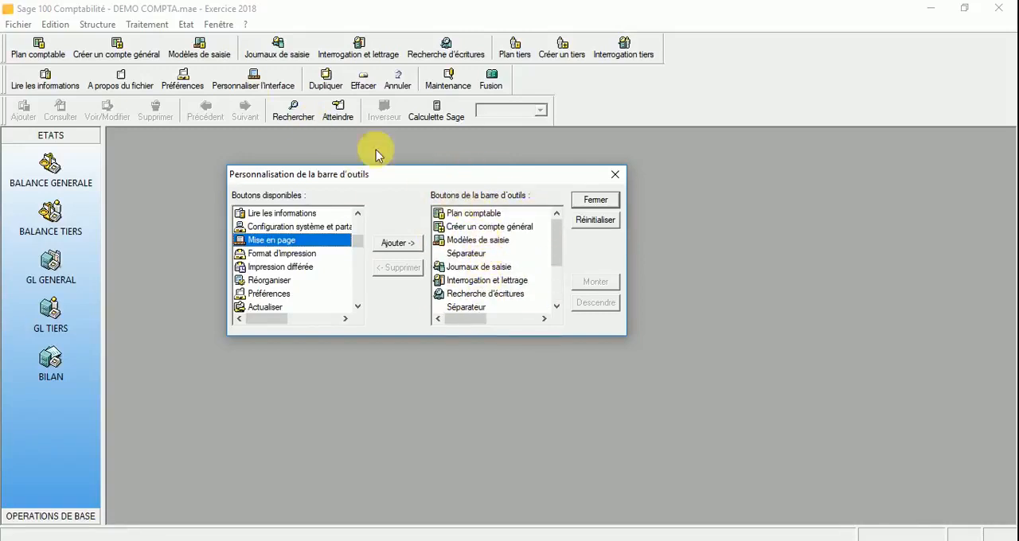
left_click(454, 214)
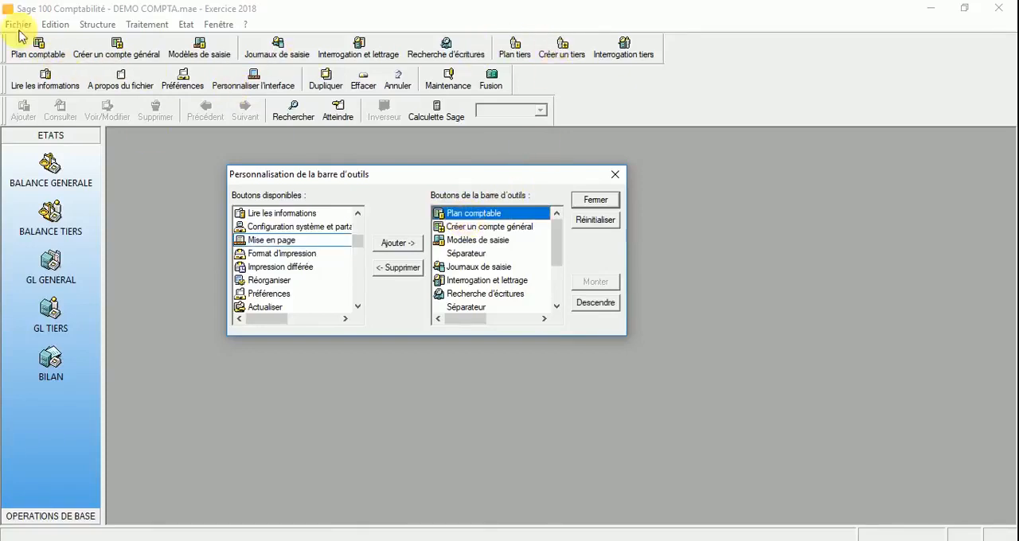
left_click(468, 227)
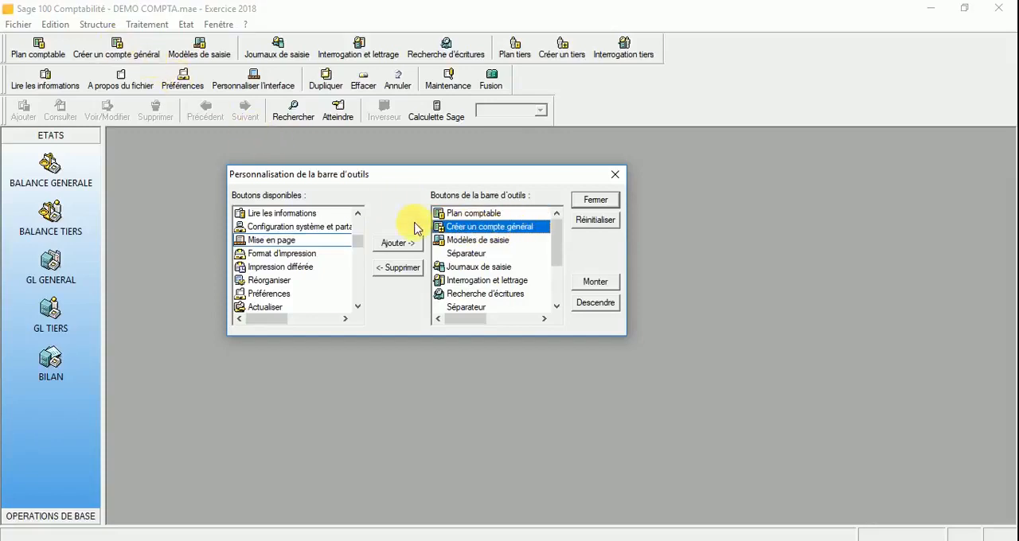
left_click(455, 239)
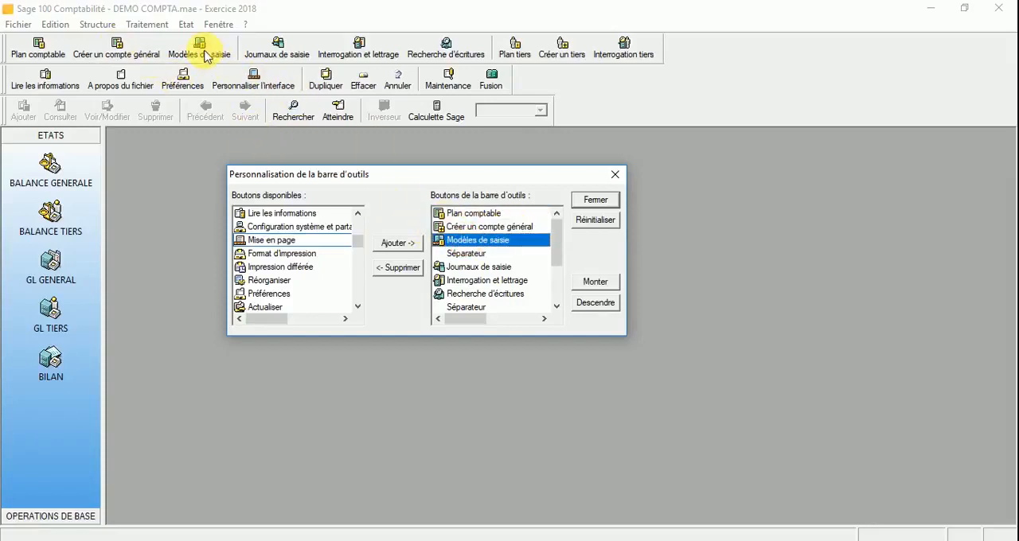
left_click(454, 253)
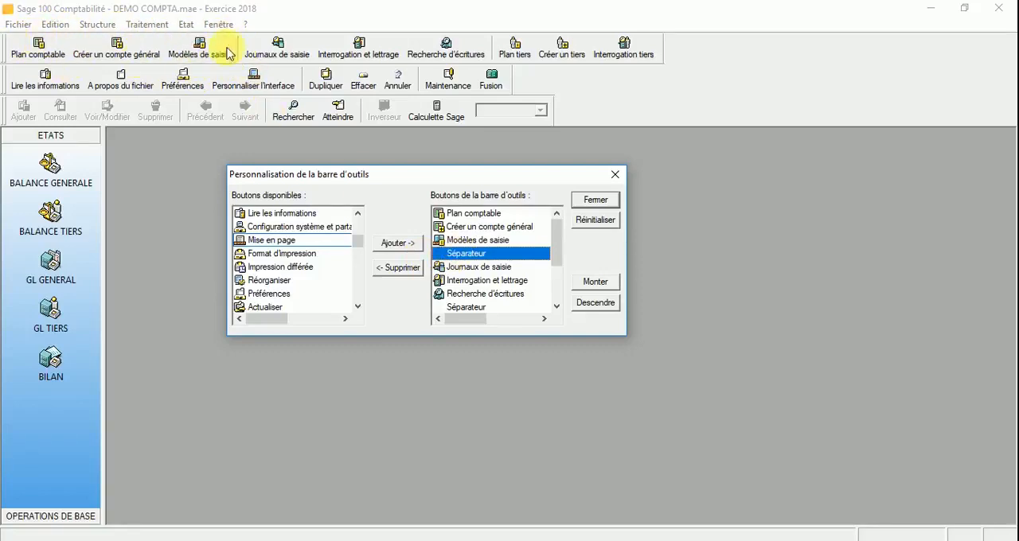
scroll(560, 253, "down", 2)
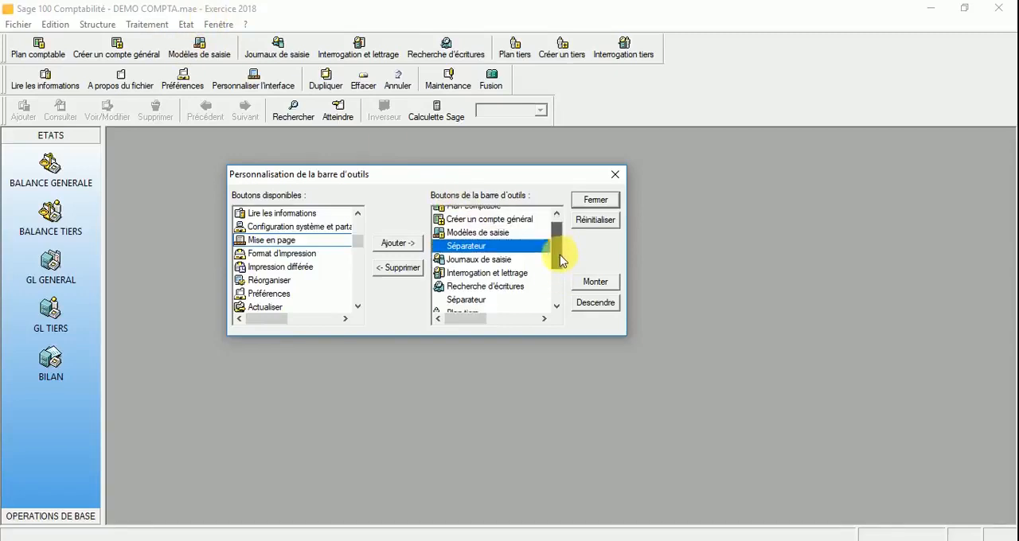
left_click(474, 241)
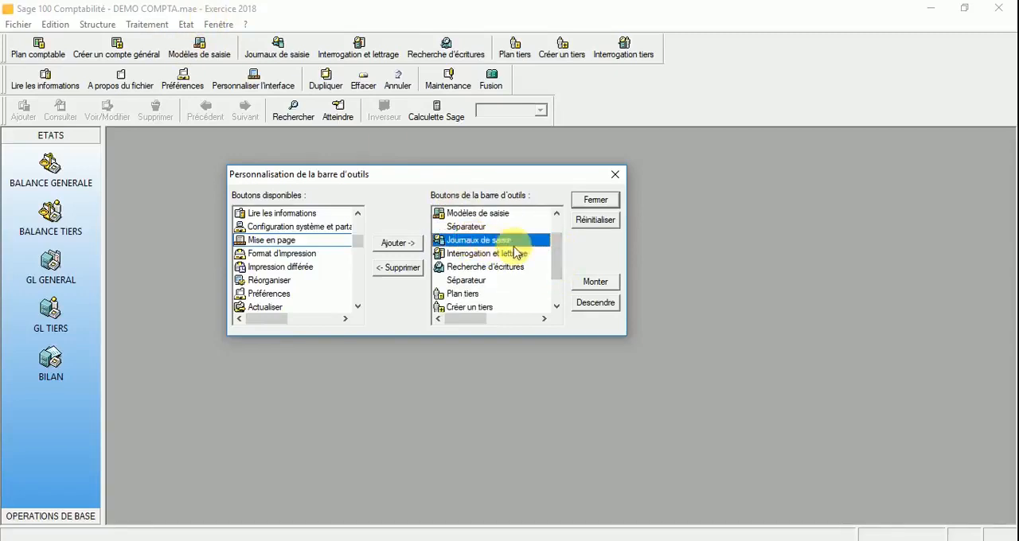
left_click(475, 255)
left_click(478, 267)
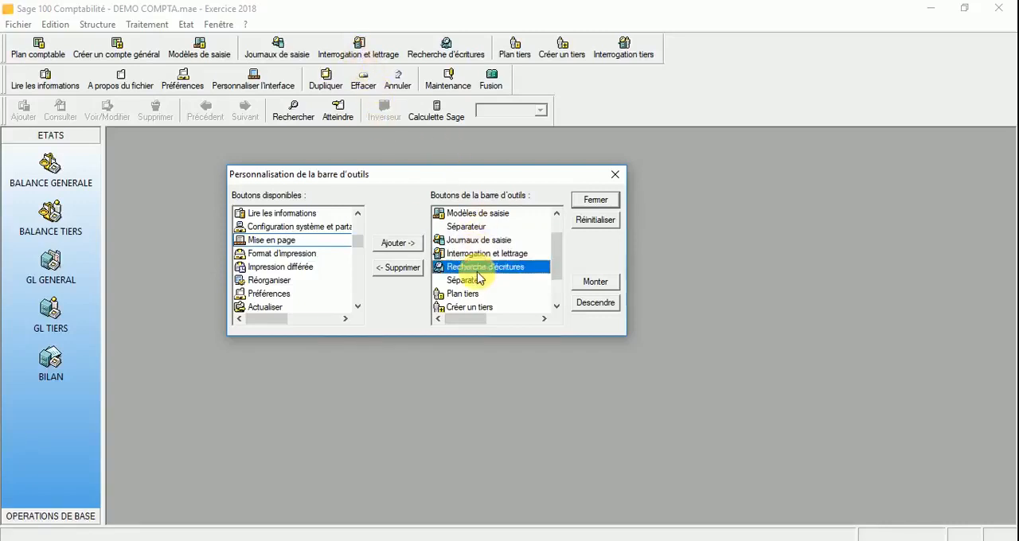
left_click(464, 280)
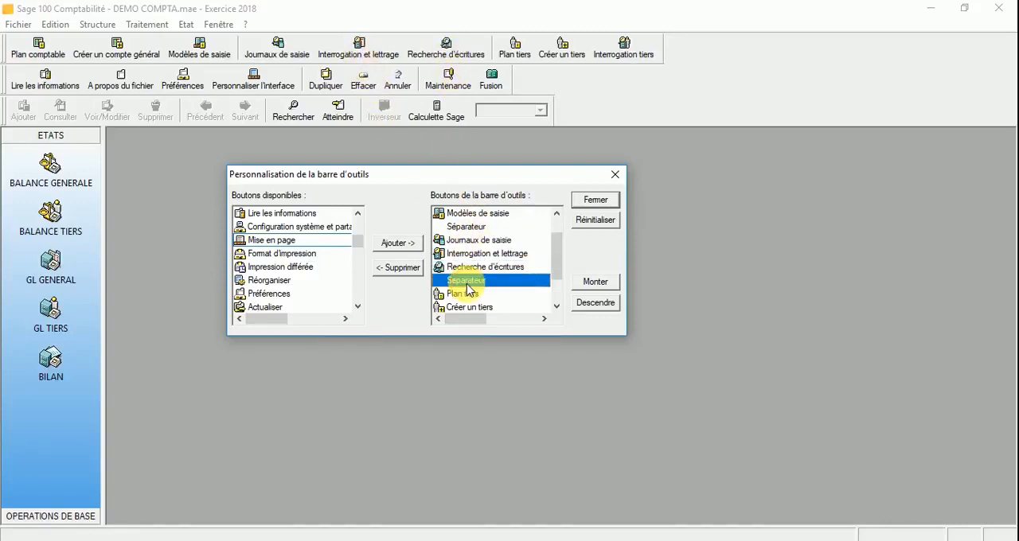
left_click_drag(560, 256, 560, 281)
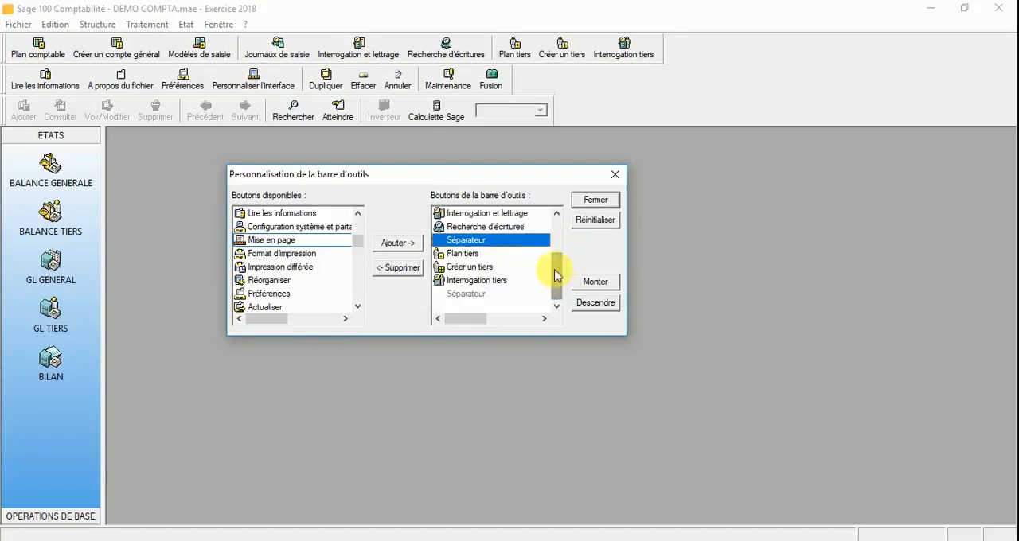
left_click(467, 254)
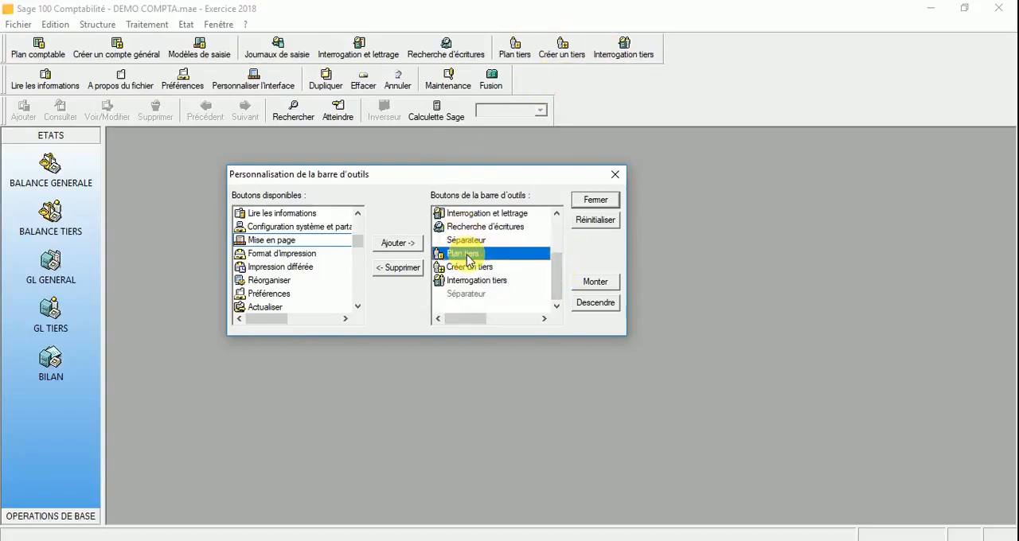
left_click(470, 268)
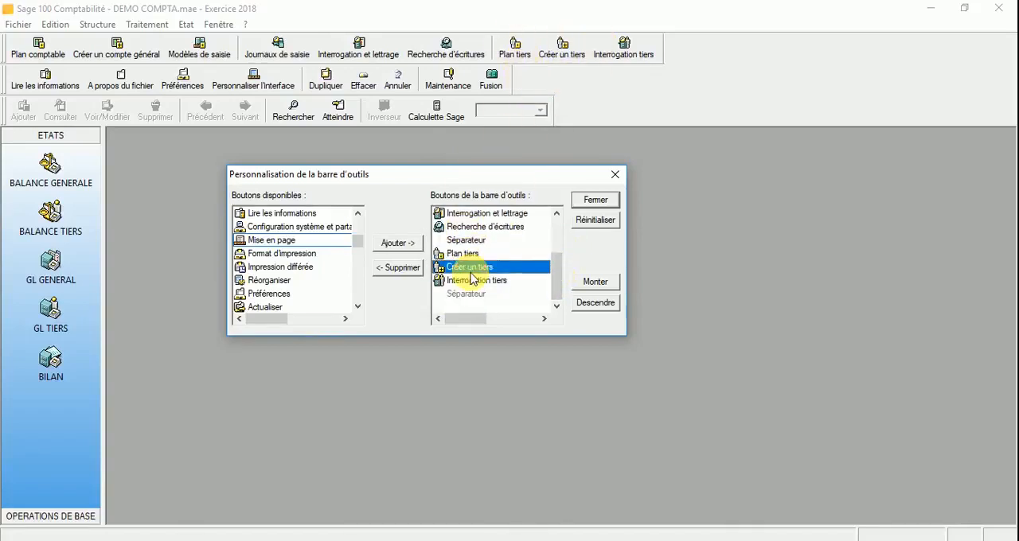
left_click(487, 281)
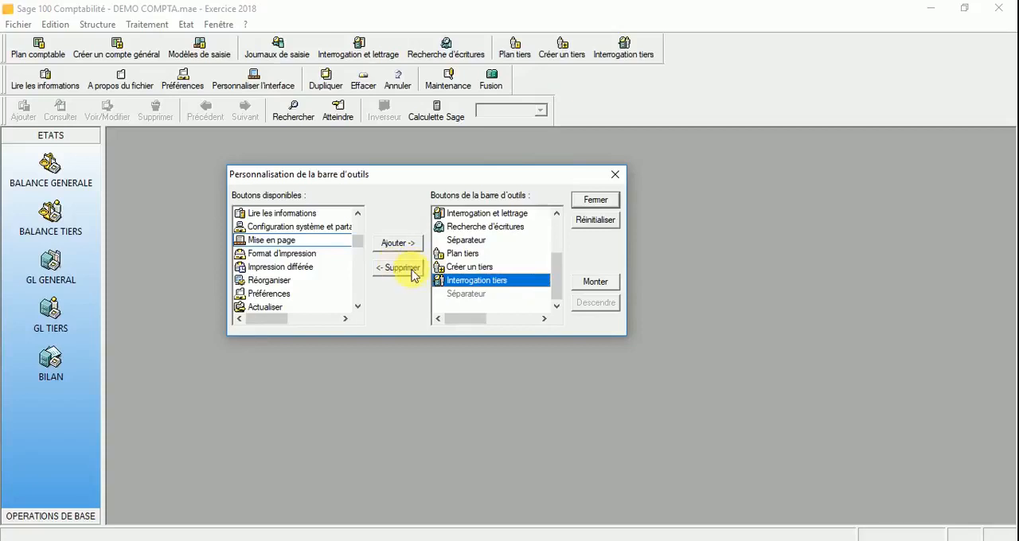
scroll(494, 269, "up", 2)
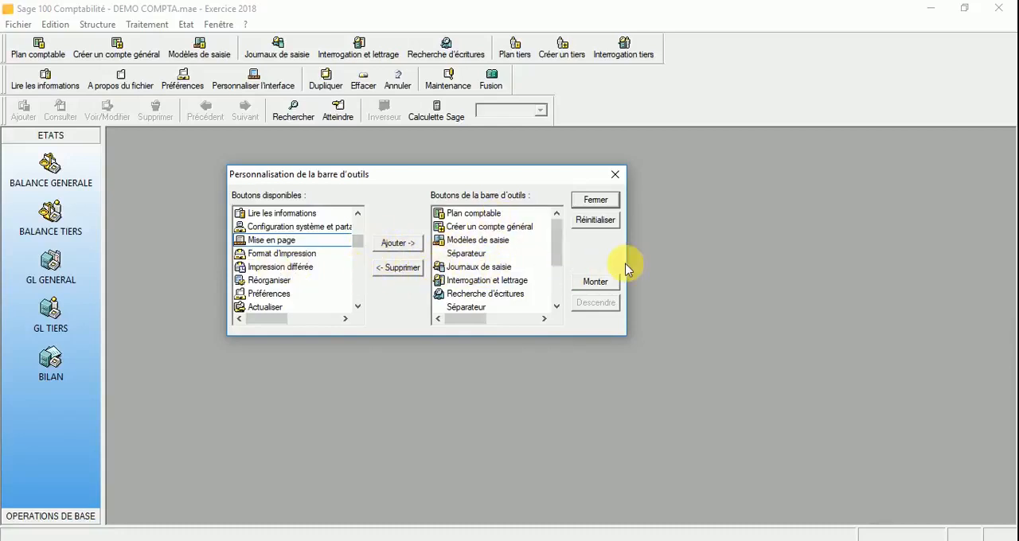
left_click(614, 176)
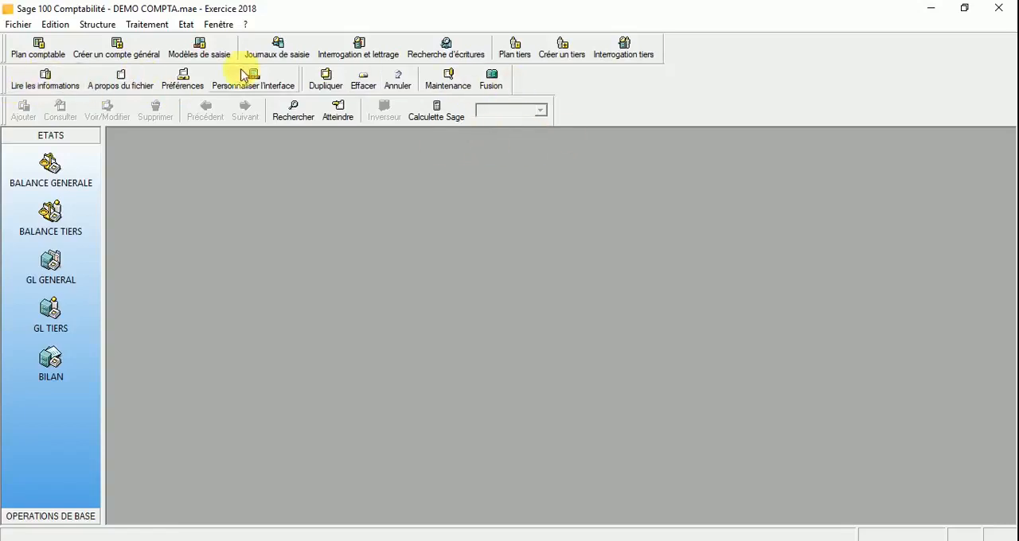
Step: Try out moving the Plan comptable toolbar below the Lire les informations toolbar, and restore the original three-row arrangement
left_click_drag(4, 47, 8, 108)
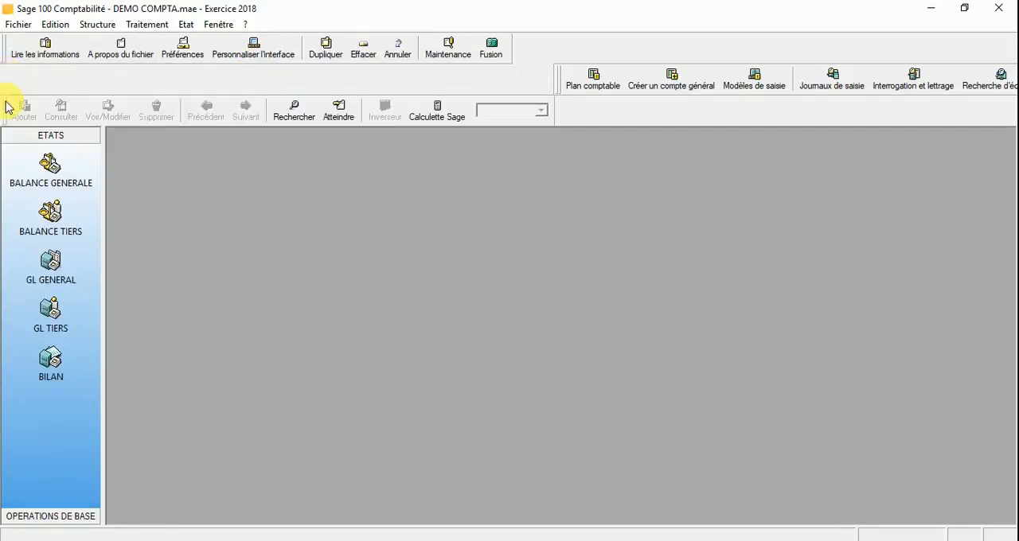
left_click_drag(557, 79, 4, 83)
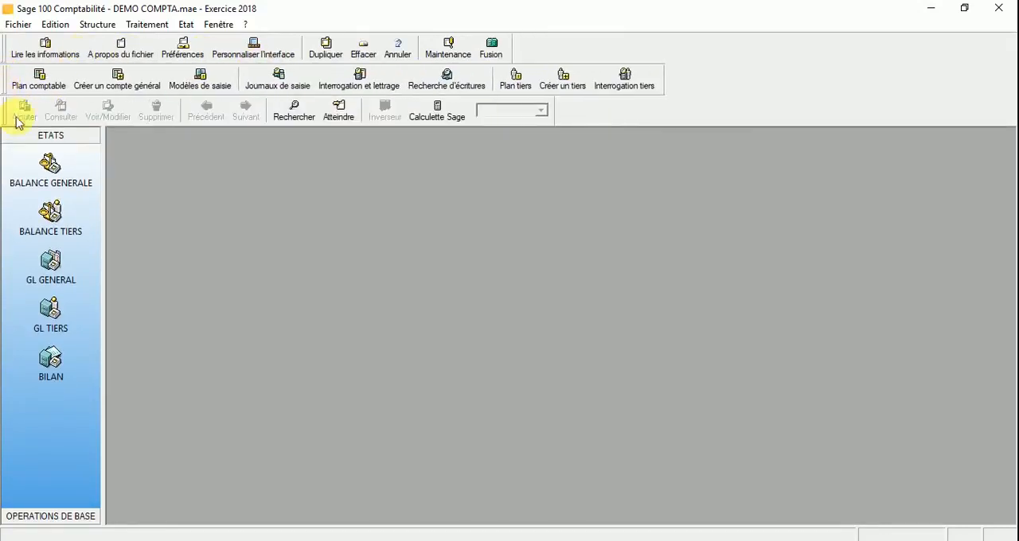
left_click_drag(13, 43, 5, 85)
left_click_drag(523, 52, 11, 50)
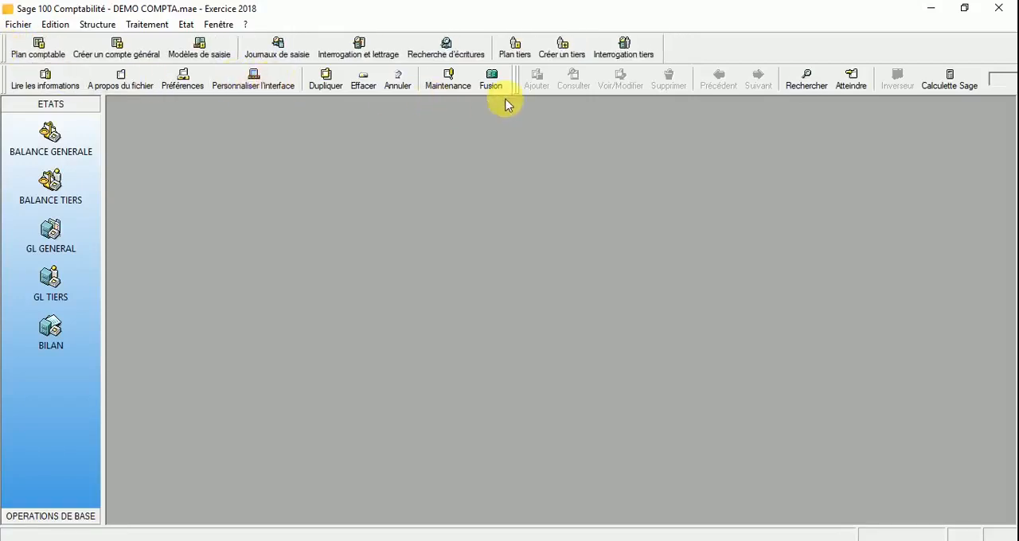
left_click_drag(519, 82, 6, 114)
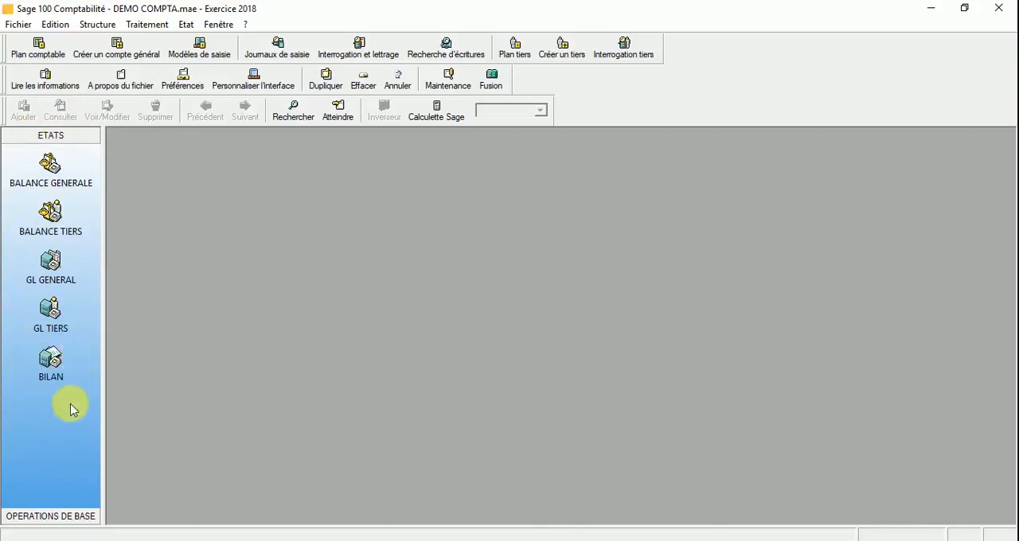
Step: Create a new group named TEST in the vertical bar and open it
right_click(37, 426)
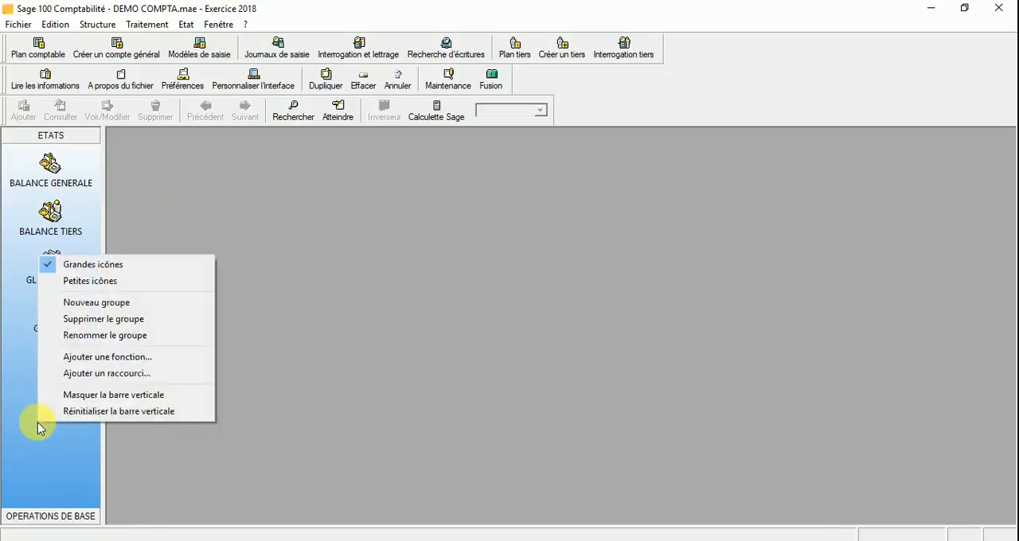
left_click(78, 303)
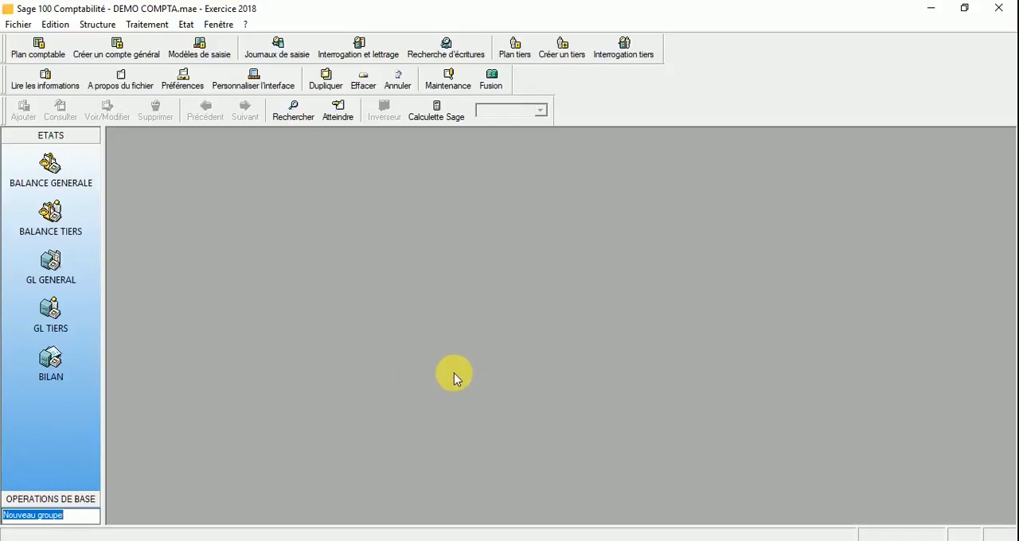
type("TEST")
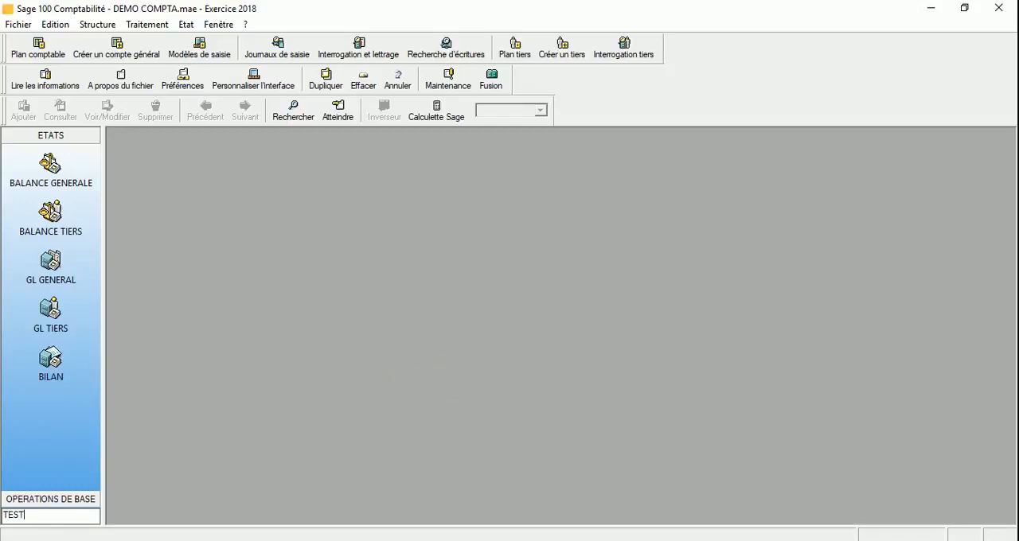
key("Return")
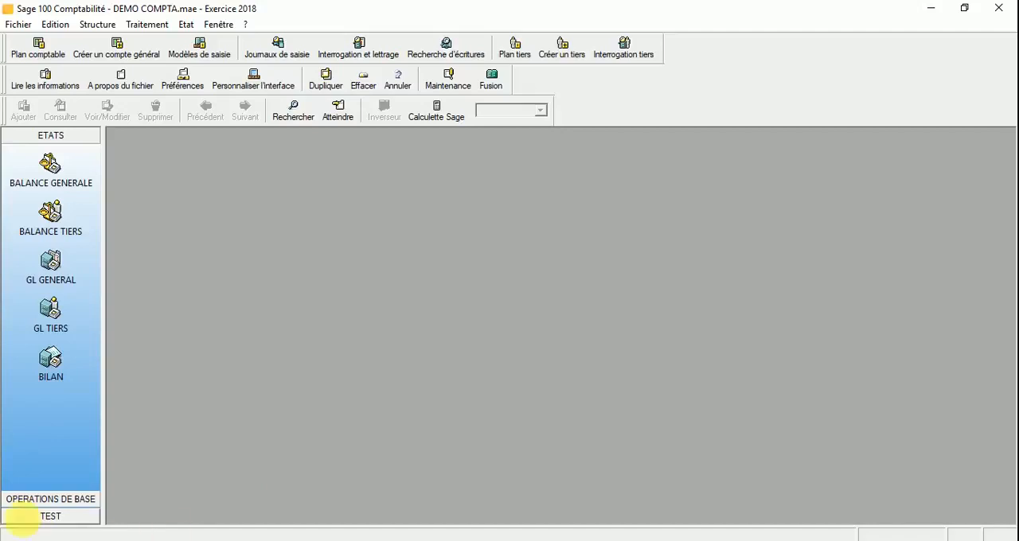
left_click(46, 519)
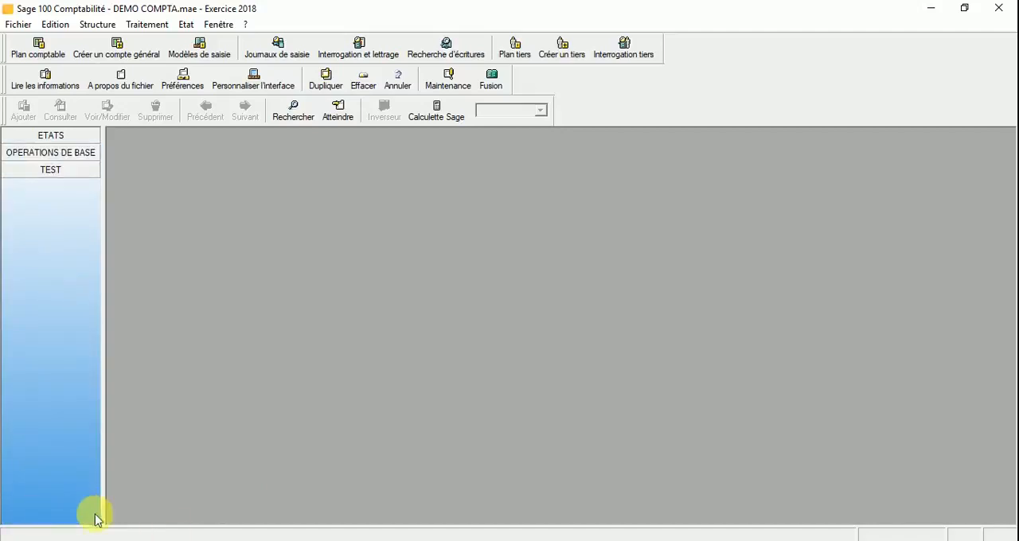
right_click(40, 215)
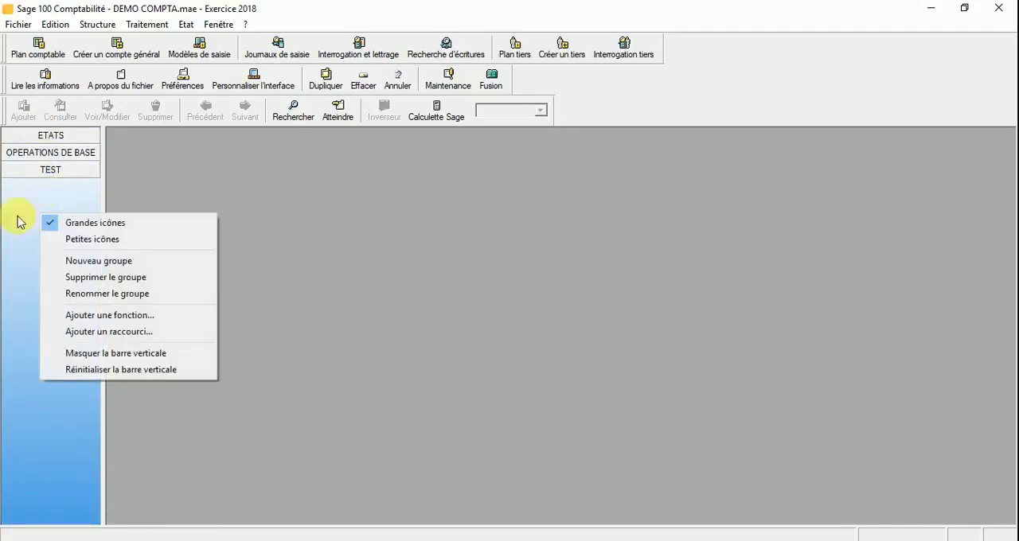
left_click(11, 250)
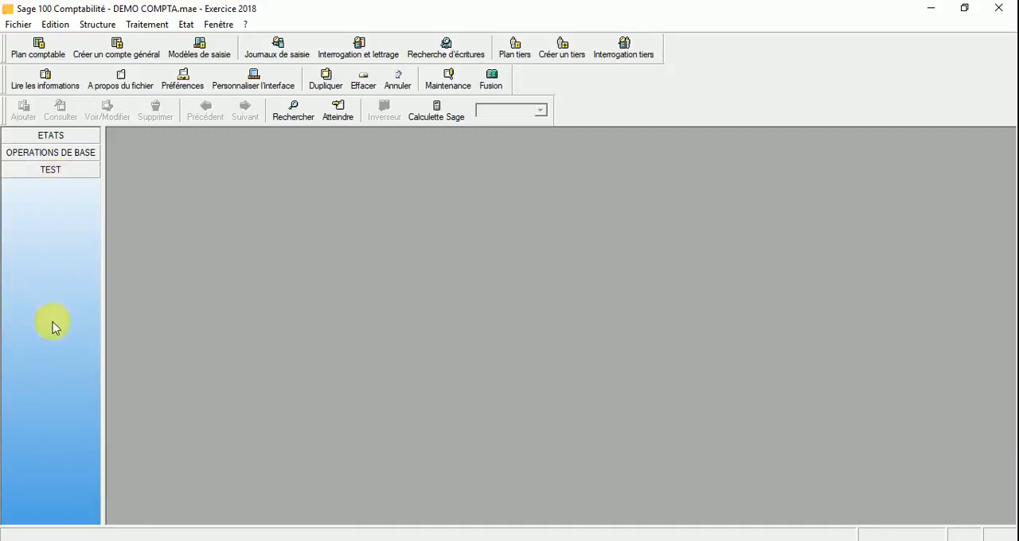
Step: Add the Contrôle de caisse function from Traitements périodiques to the TEST group of the vertical bar
right_click(56, 208)
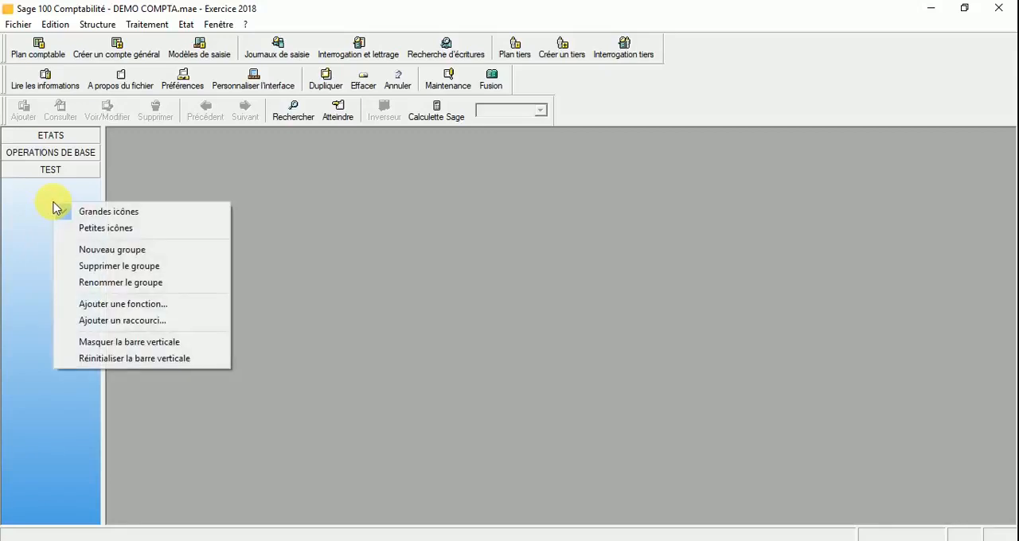
left_click(111, 304)
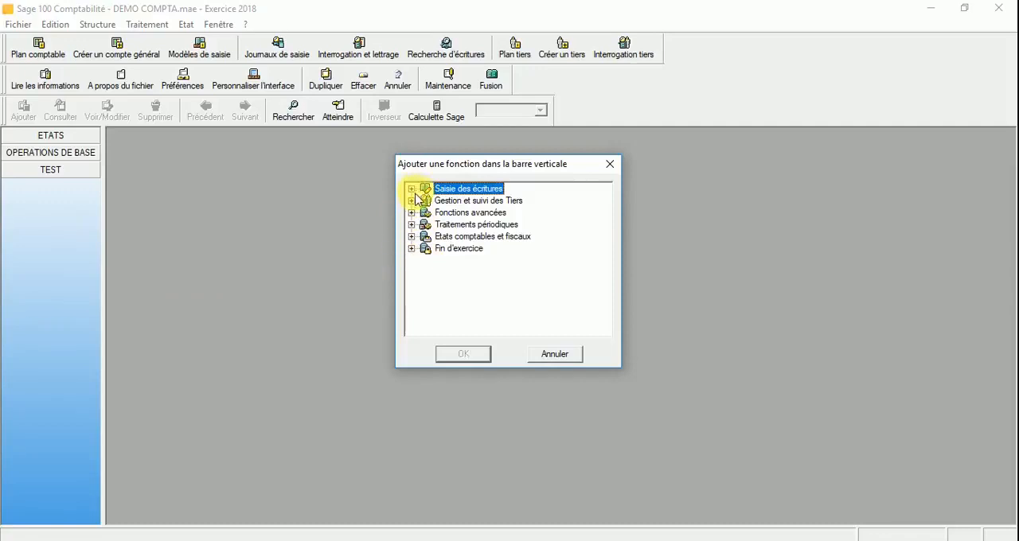
left_click(412, 226)
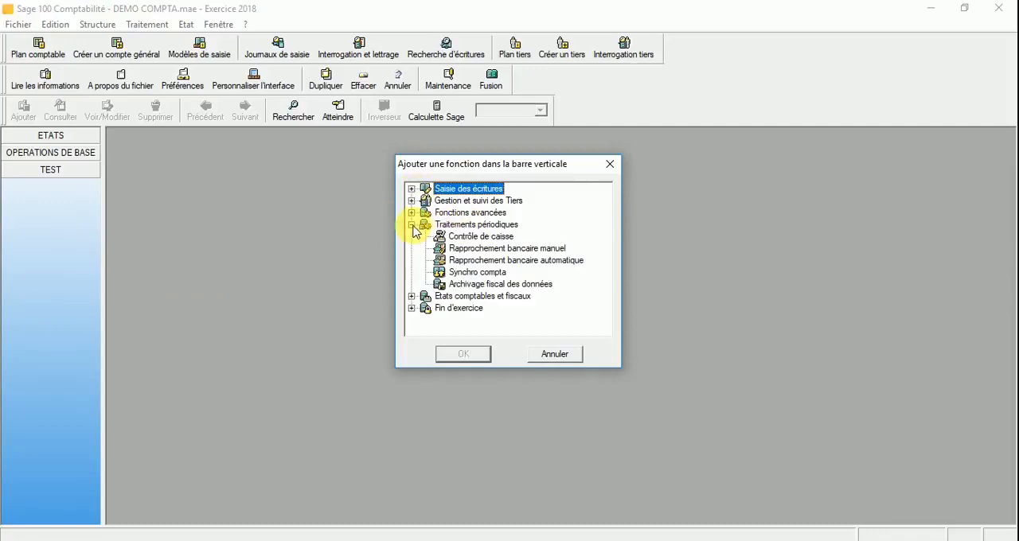
left_click(482, 237)
double_click(482, 237)
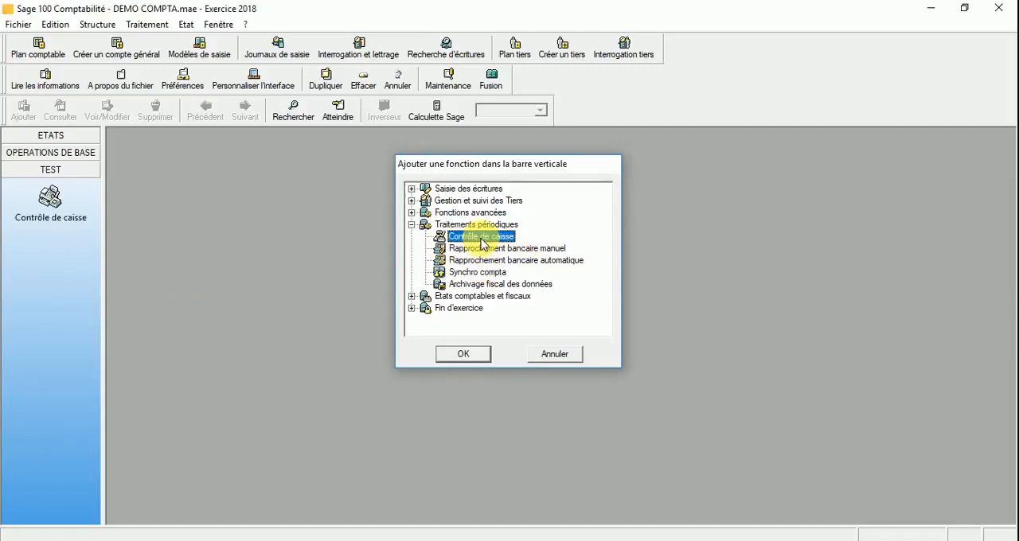
Step: Add the Atteindre un tiers function from Gestion et suivi des Tiers to the TEST group
right_click(40, 266)
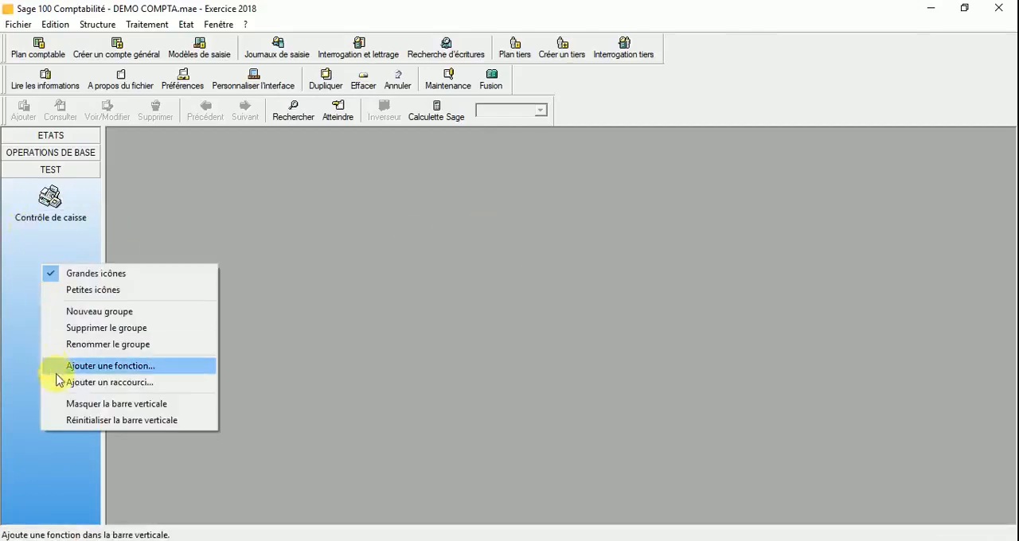
left_click(103, 366)
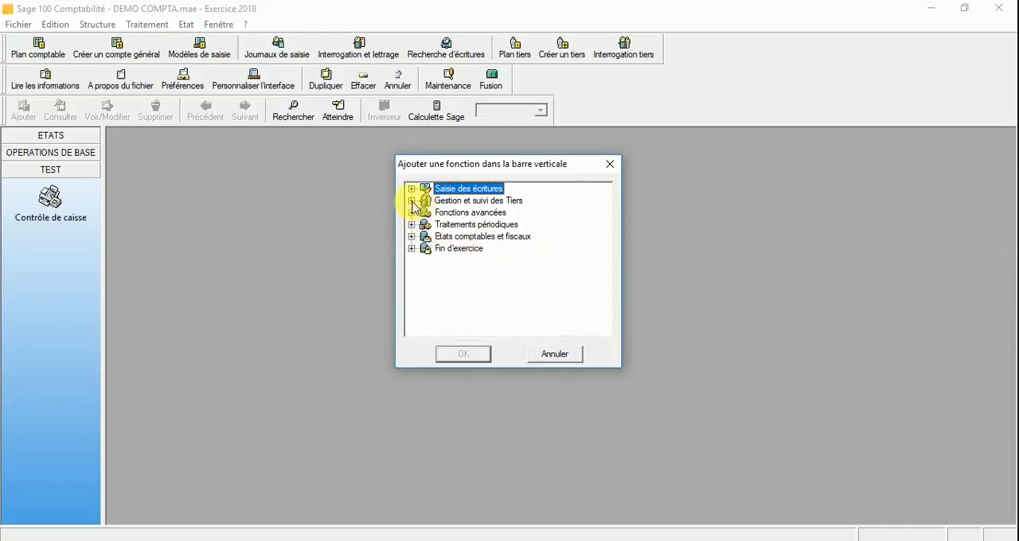
left_click(410, 202)
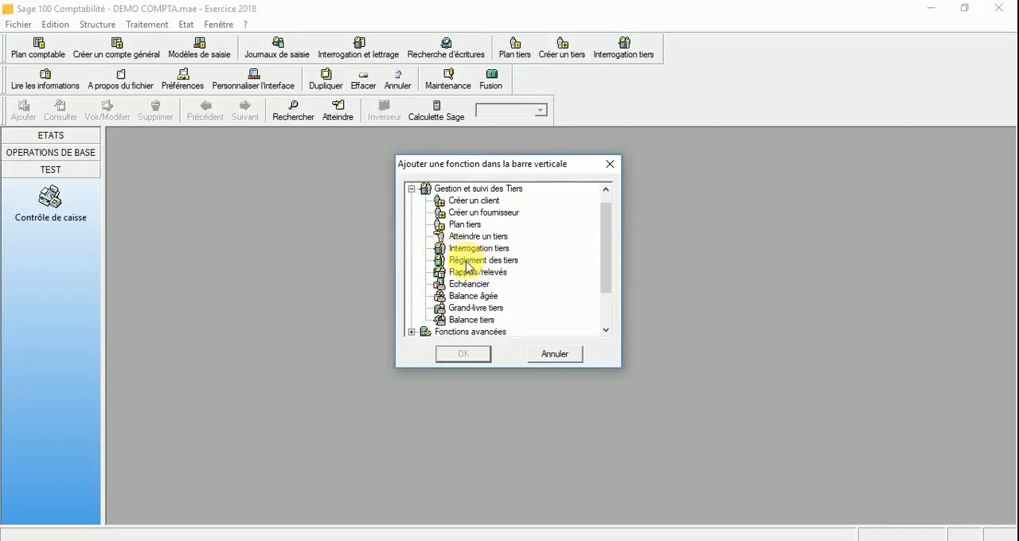
left_click(474, 237)
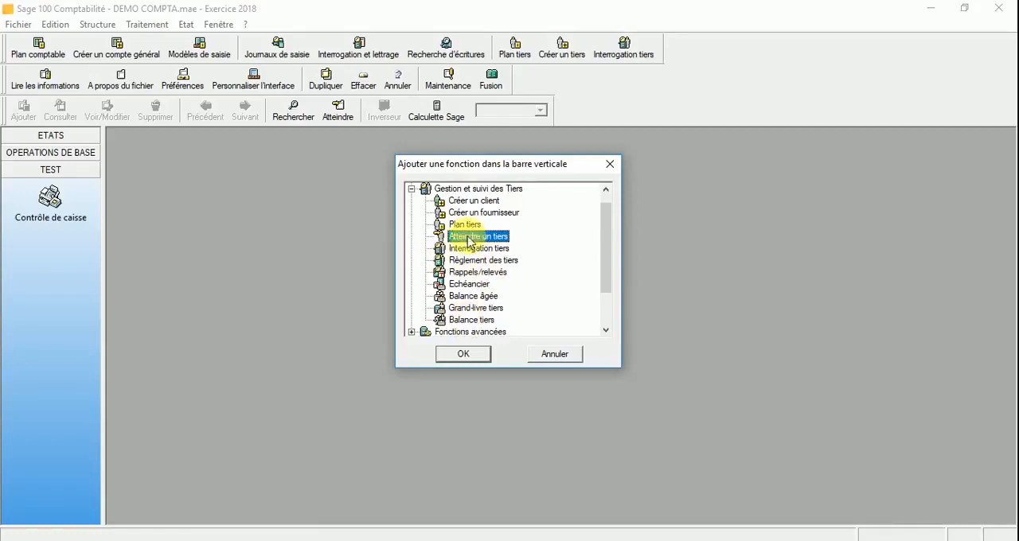
left_click(460, 355)
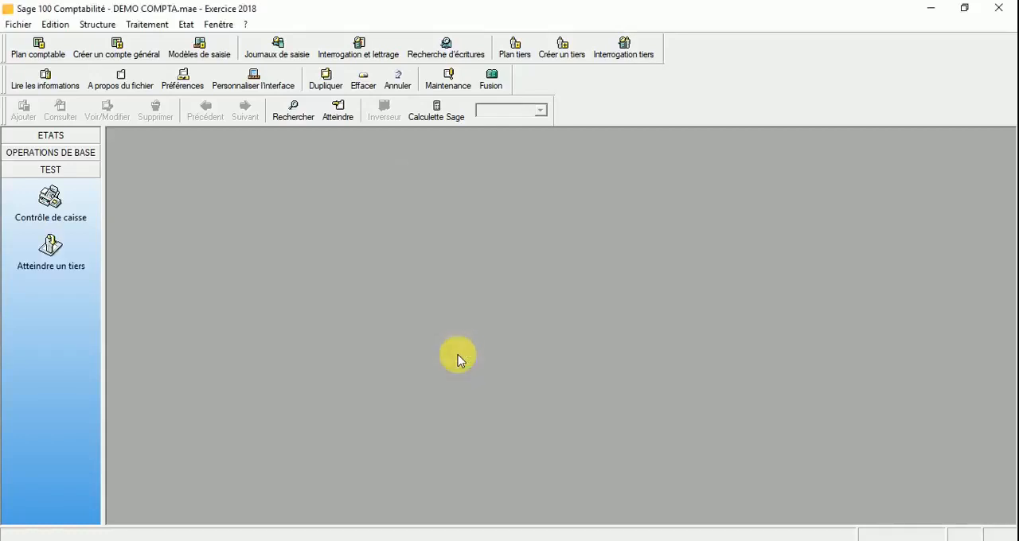
Step: Rename the Contrôle de caisse function in the TEST group as CAISSE
right_click(49, 219)
left_click(109, 245)
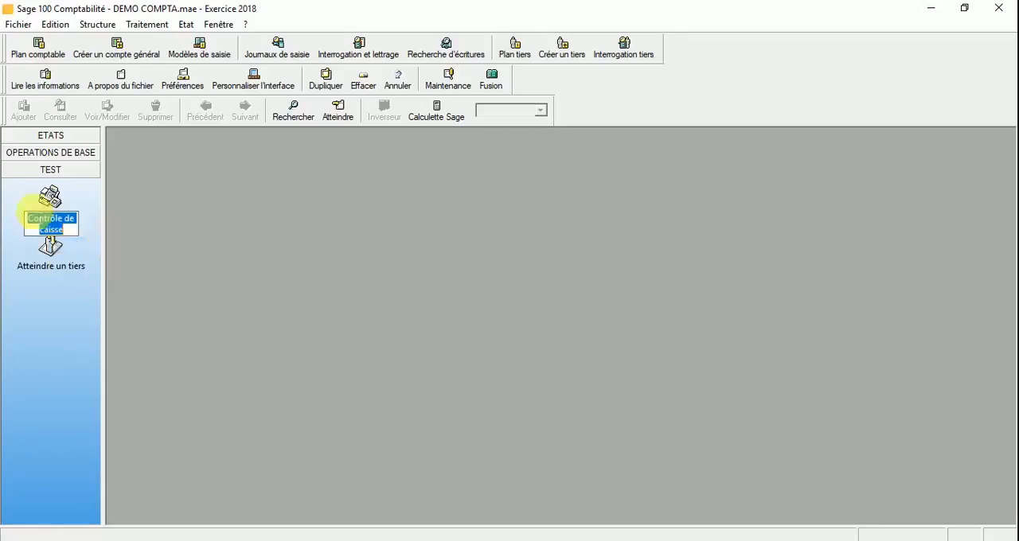
type("CAISSE")
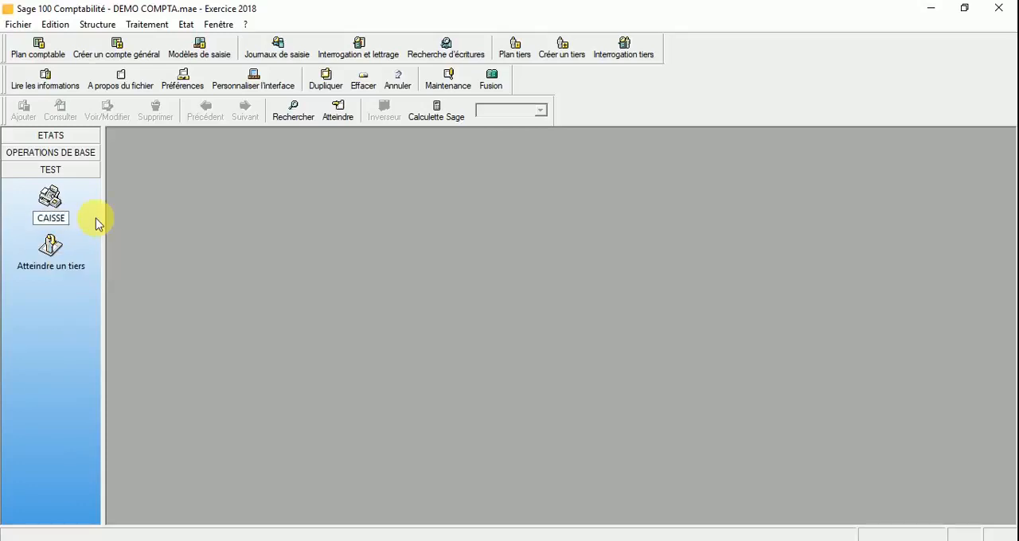
key("Return")
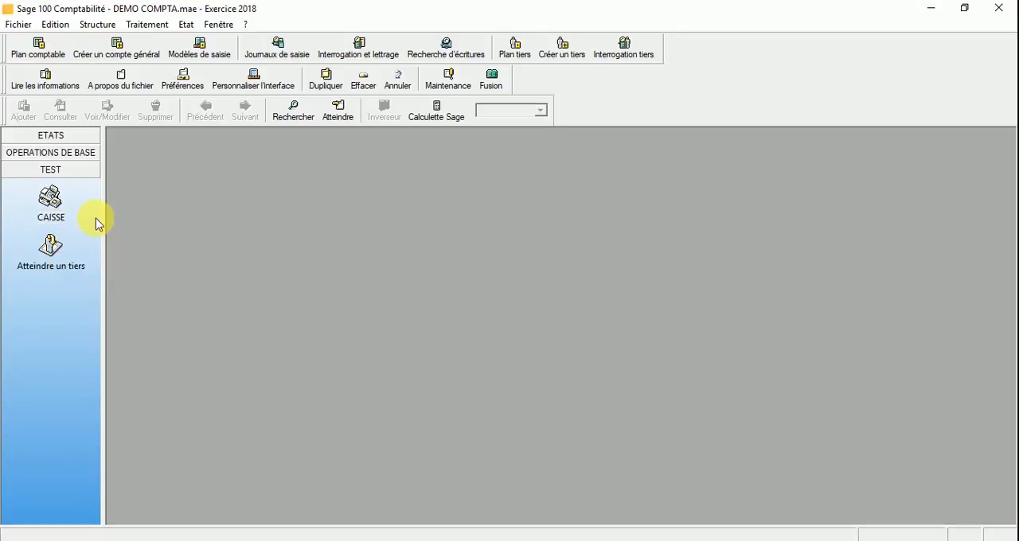
Step: Rename the Atteindre un tiers function in the TEST group as RECHERCHE TIERS
right_click(51, 263)
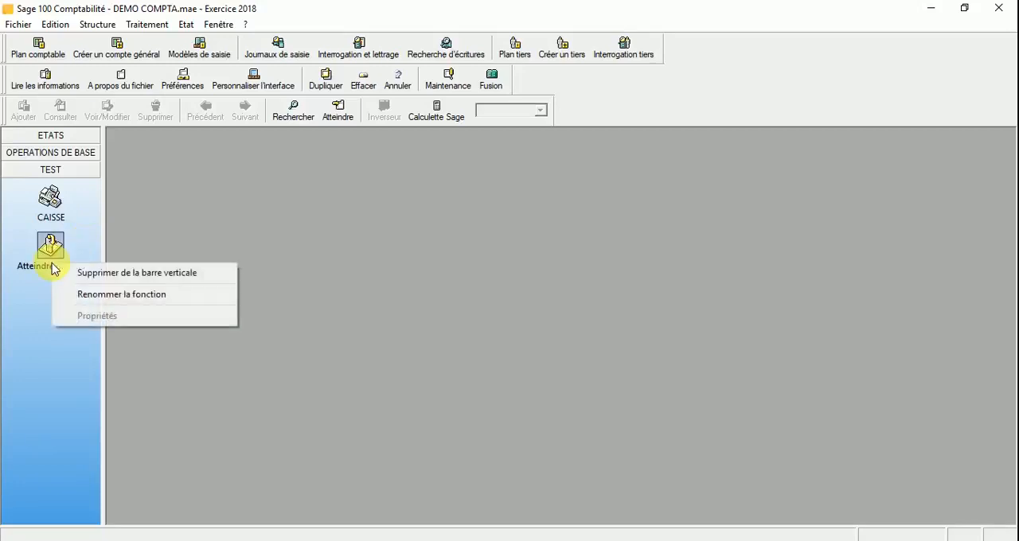
left_click(111, 301)
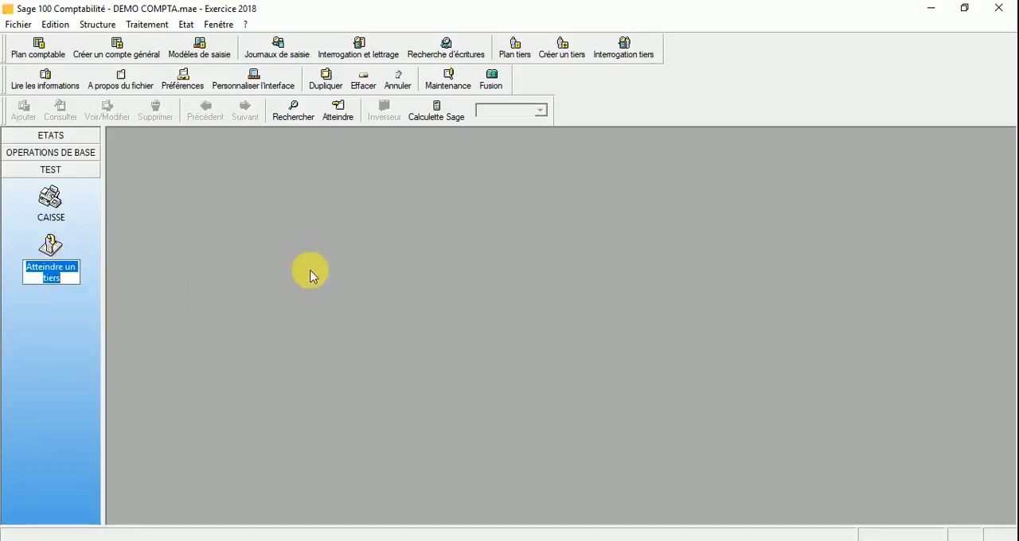
type("RECHER")
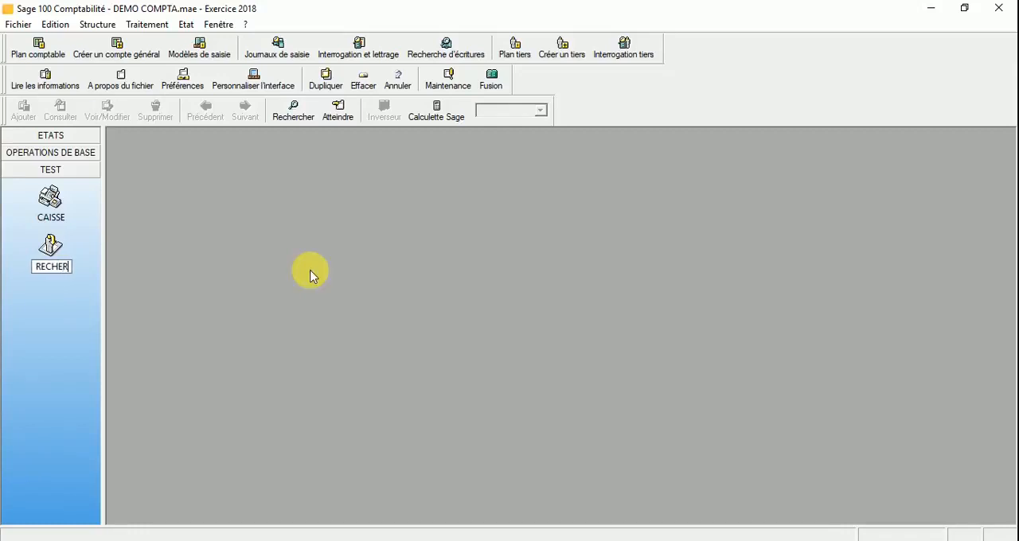
type("CHE T")
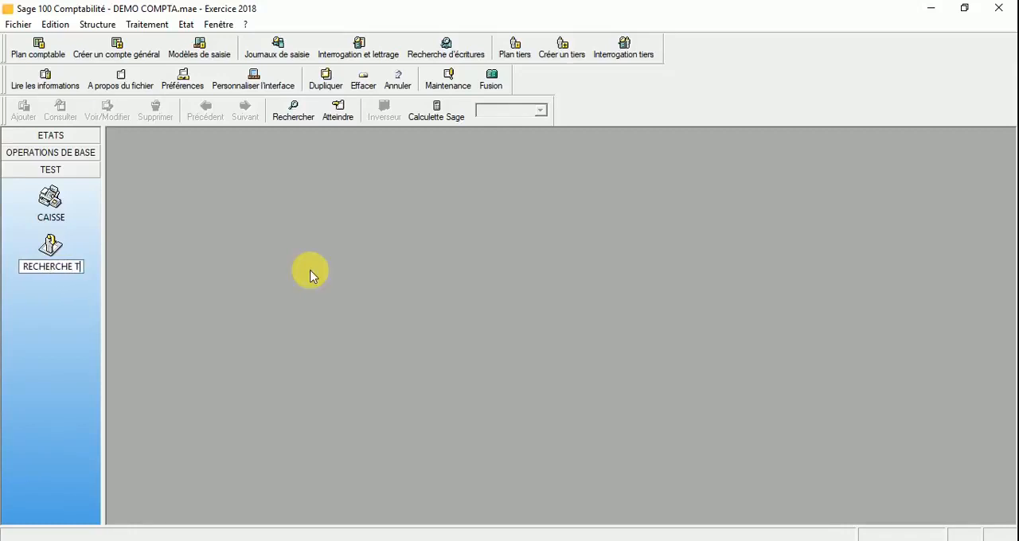
type("IERS")
key("Return")
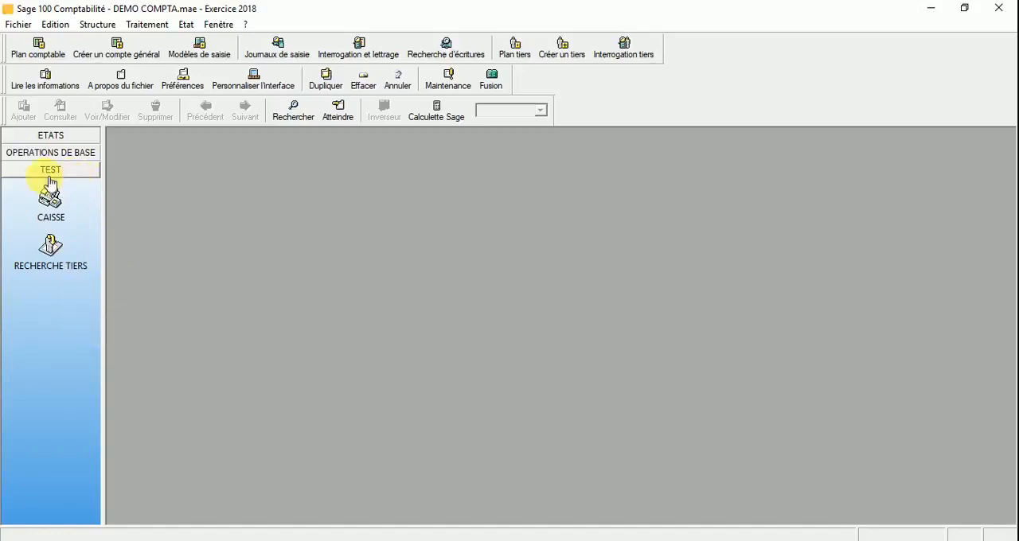
Step: Remove the RECHERCHE TIERS function from the TEST group of the vertical bar
right_click(50, 255)
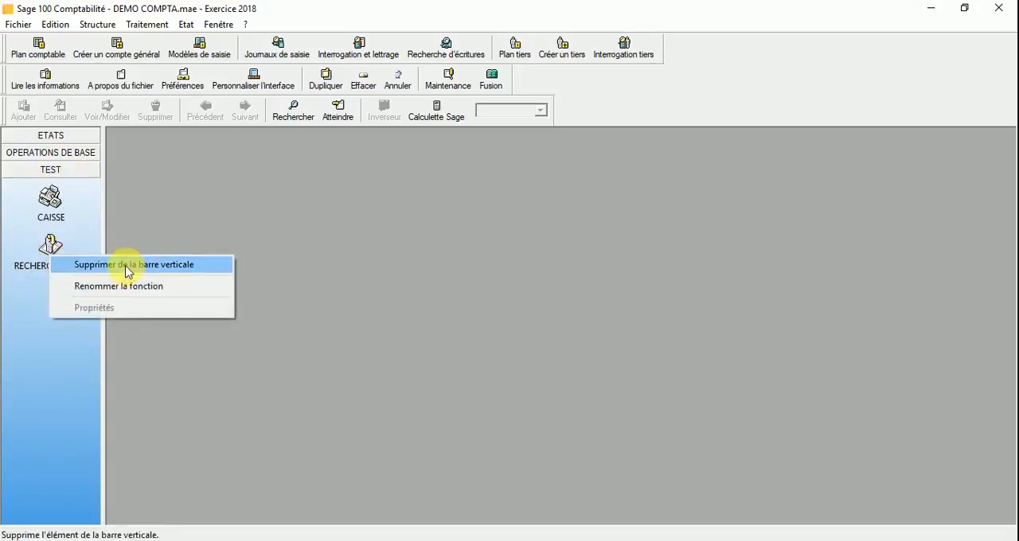
left_click(178, 269)
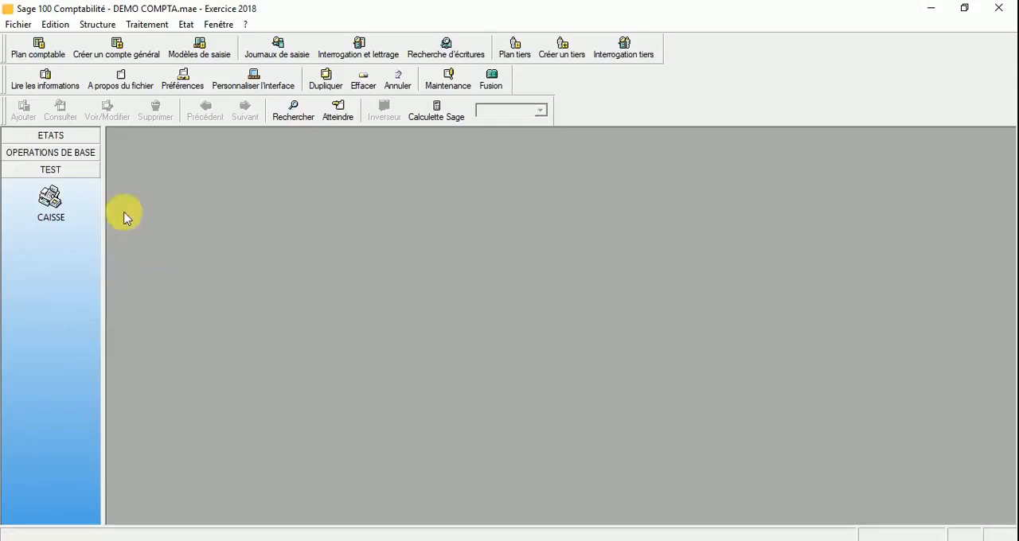
Step: Delete the whole TEST group from the vertical bar and open the ETATS group
right_click(65, 178)
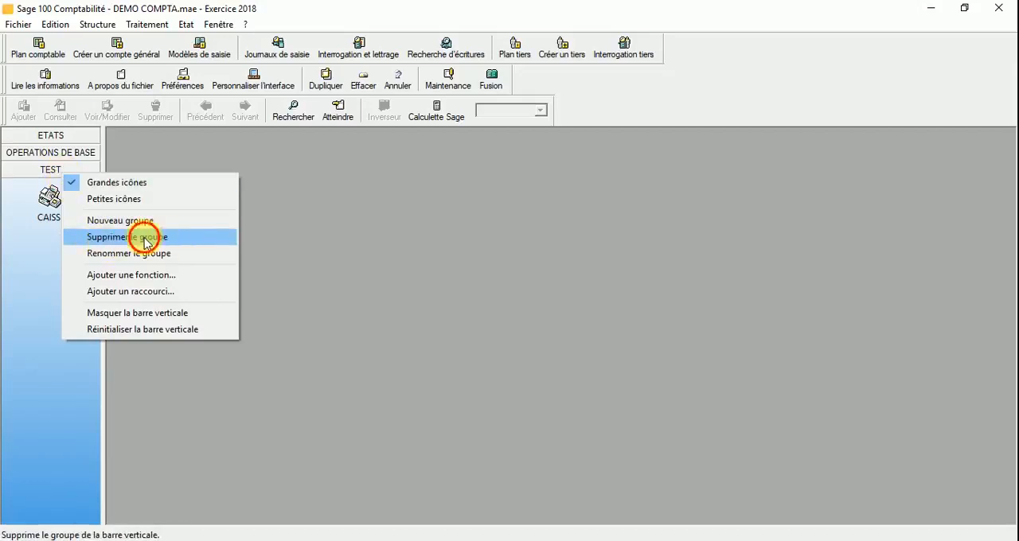
left_click(143, 236)
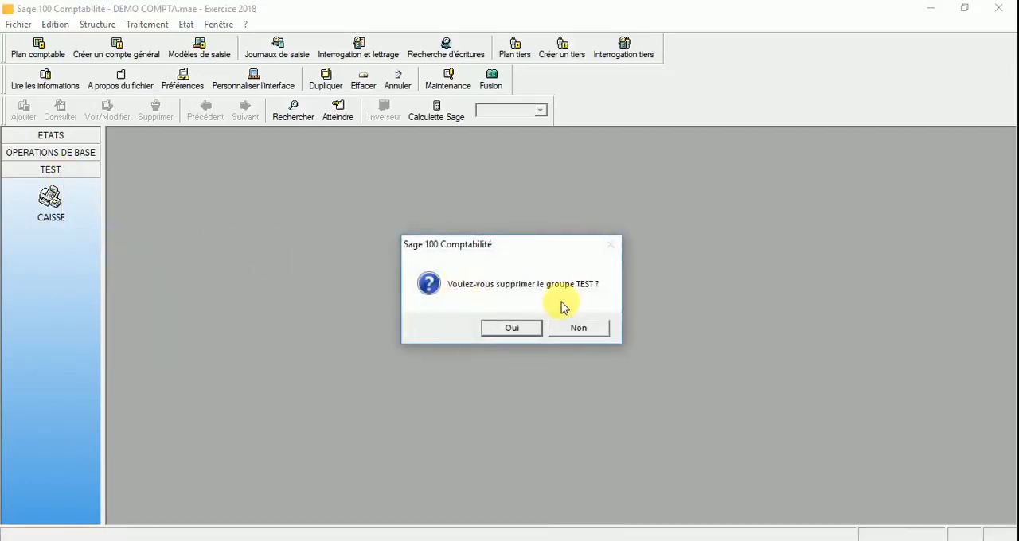
left_click(523, 332)
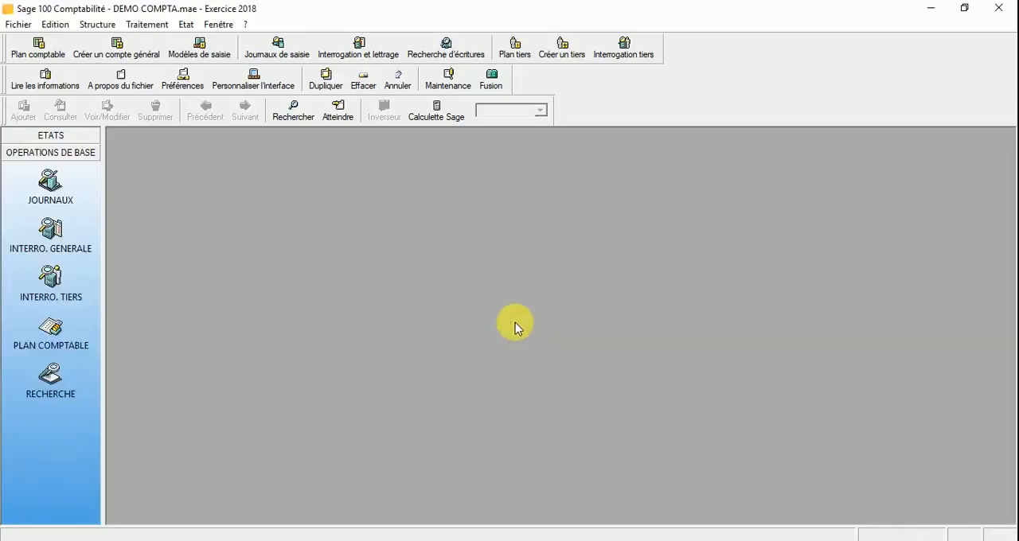
left_click(51, 135)
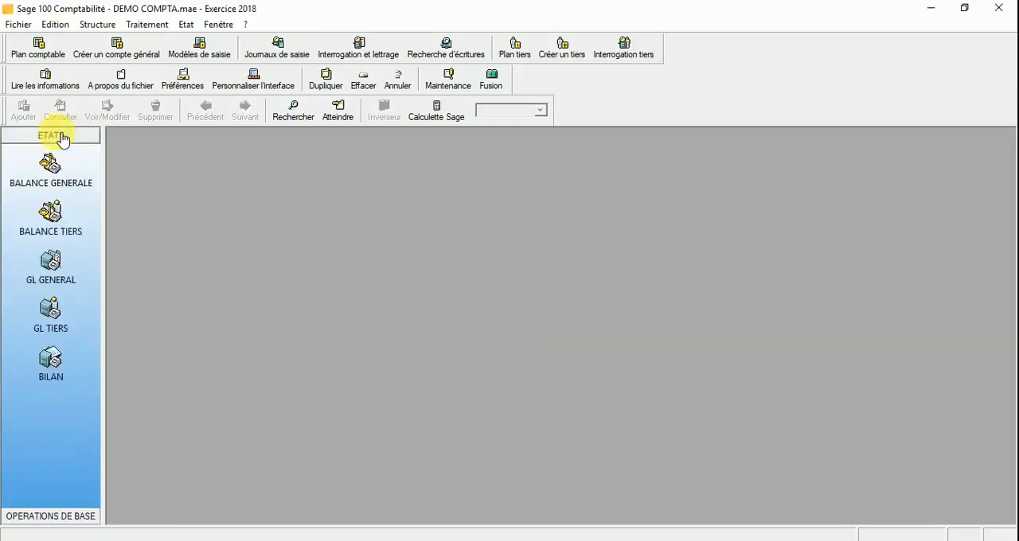